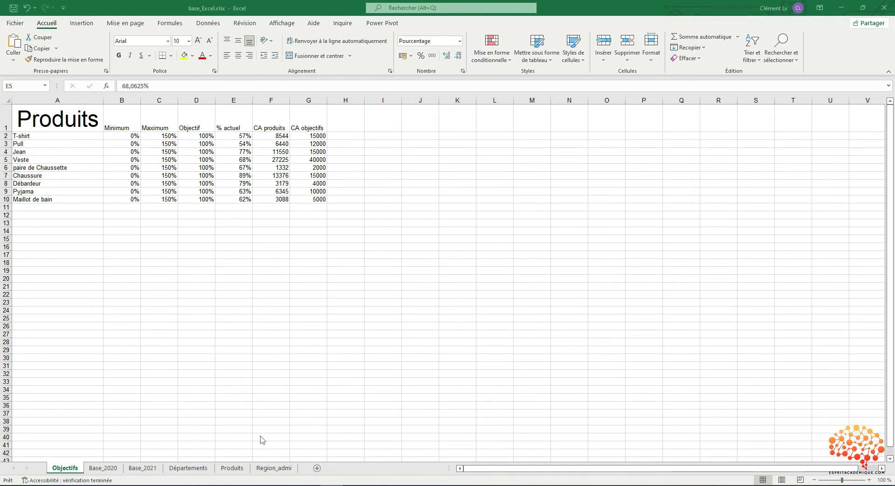
Add four new blank sheets to the workbook after the Objectifs sheet.
left_click(349, 472)
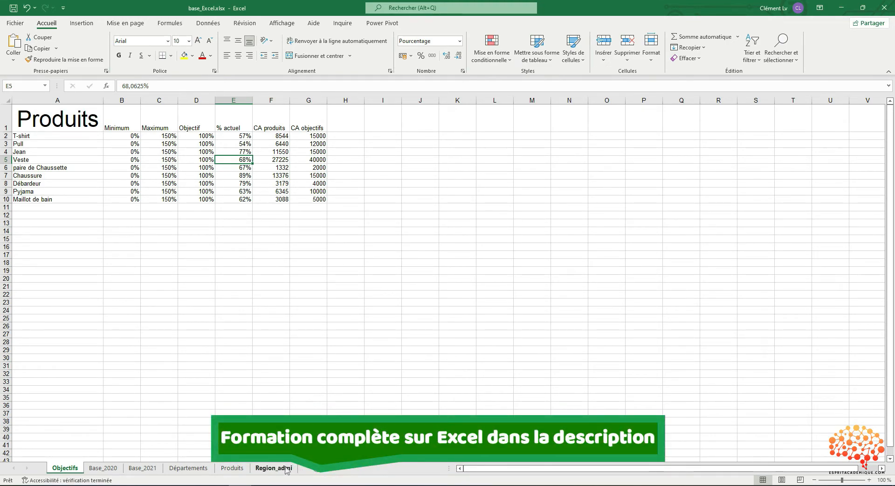
left_click(317, 468)
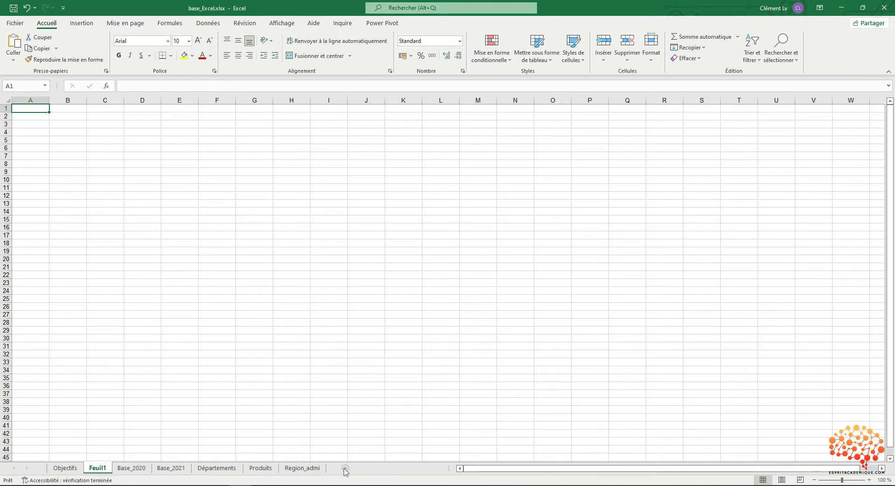
left_click(345, 469)
left_click(374, 469)
left_click(403, 468)
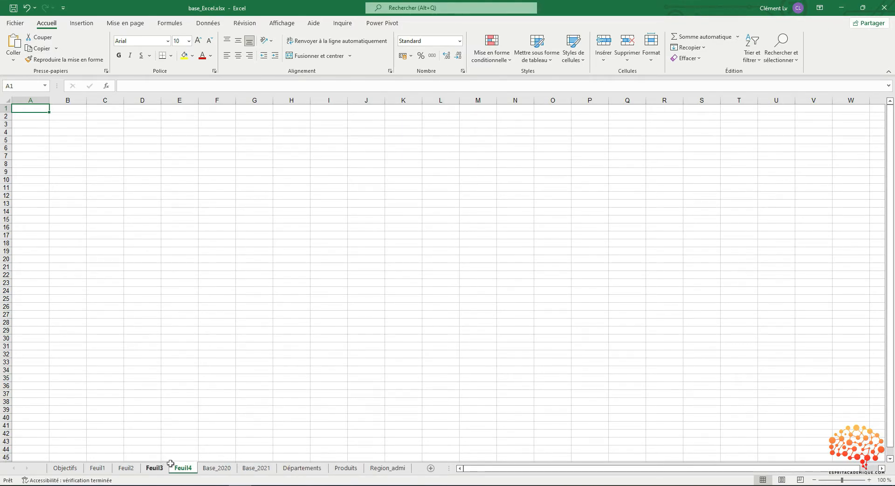
Delete the blank sheet Feuil4.
left_click(165, 362)
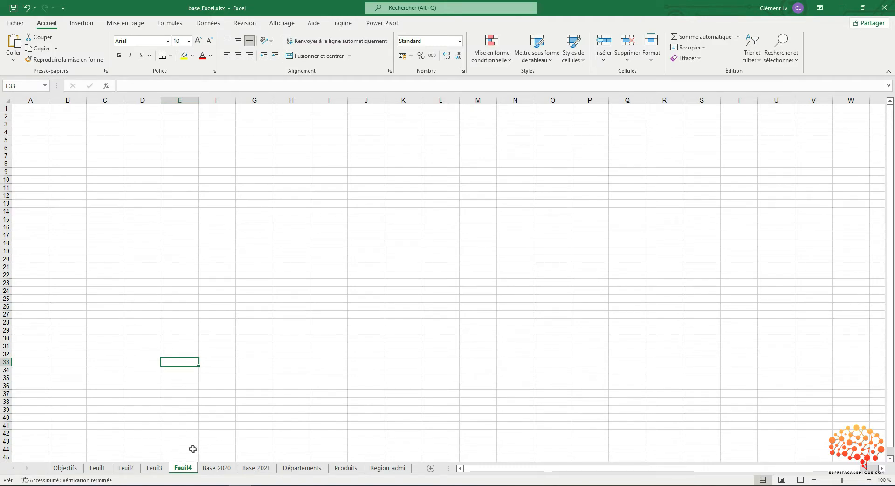
right_click(185, 470)
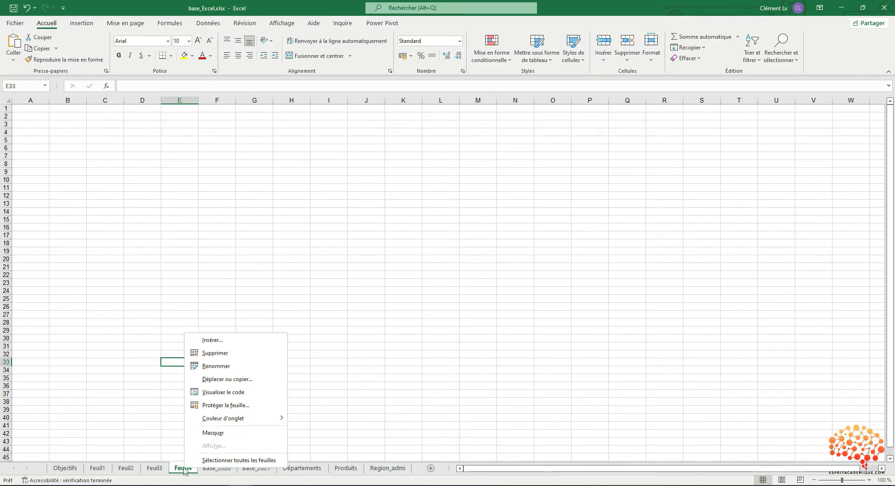
left_click(228, 357)
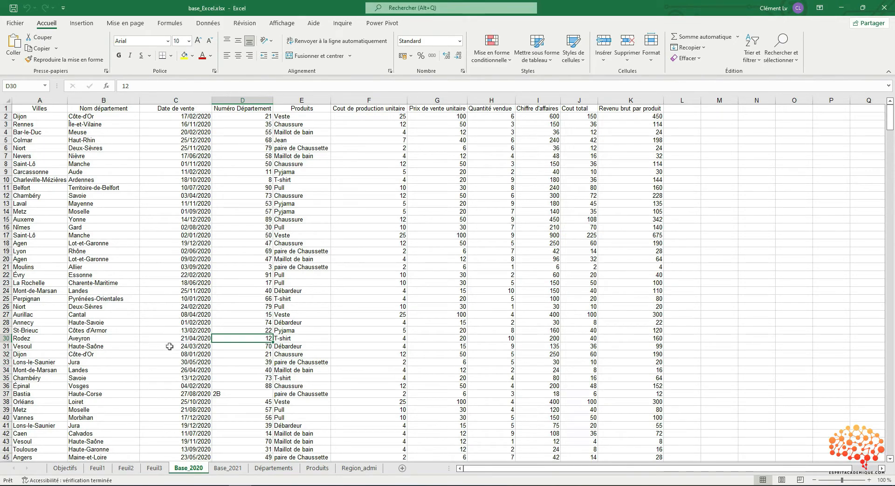
Group the blank sheets Feuil1, Feuil2 and Feuil3 and delete them together.
left_click(155, 467)
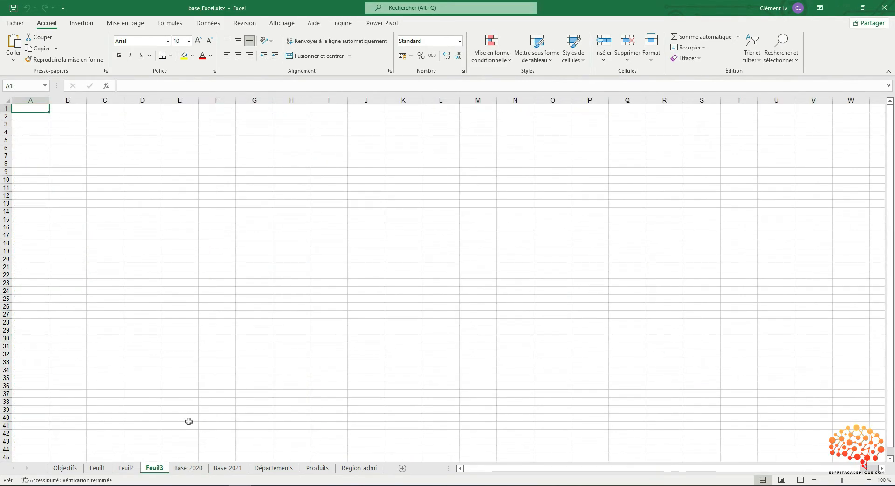
left_click(128, 469, "ctrl")
left_click(97, 468, "ctrl")
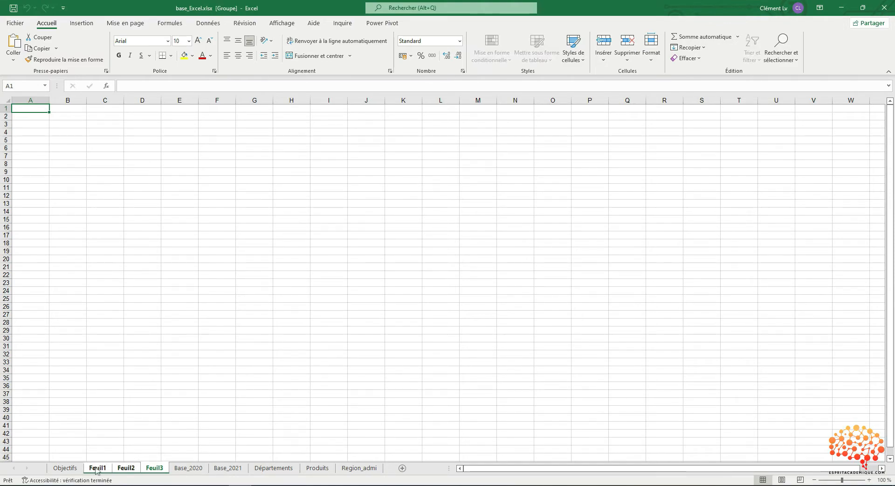
right_click(128, 470)
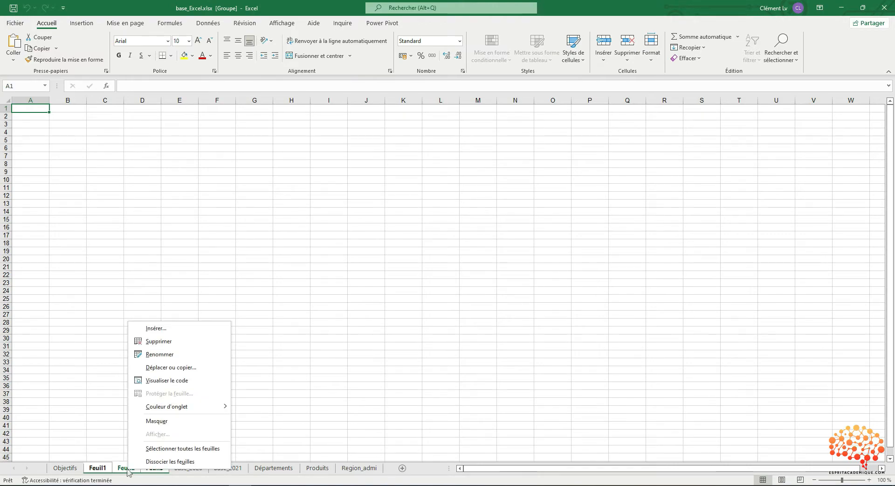
left_click(149, 345)
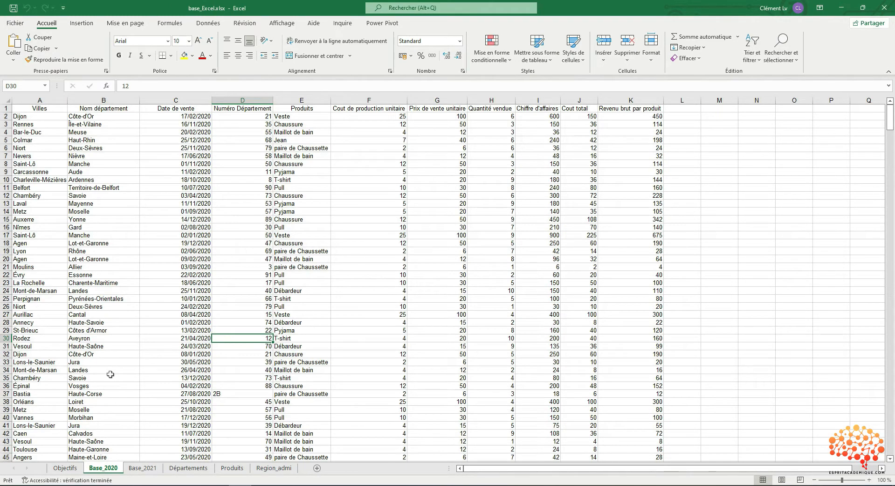
Rename the Objectifs sheet as Objectifs_11.
left_click(65, 468)
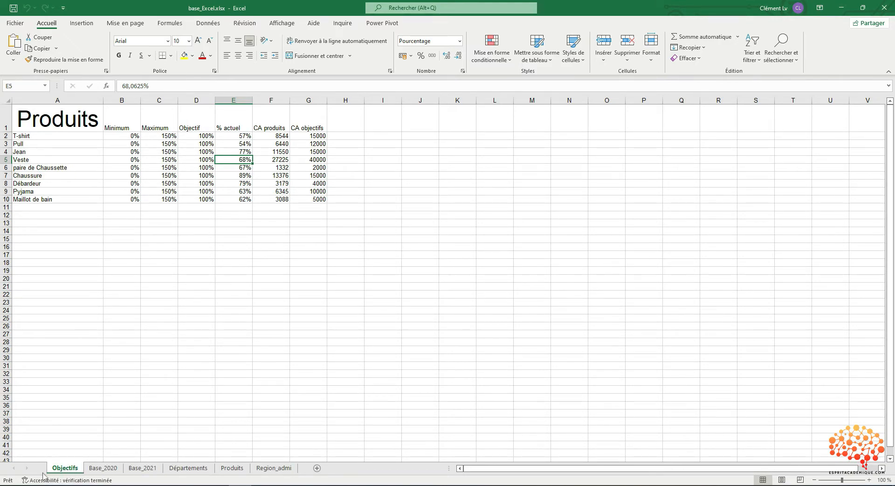
mouse_move(69, 471)
left_mouse_down()
mouse_move(96, 473)
mouse_move(81, 472)
left_mouse_up()
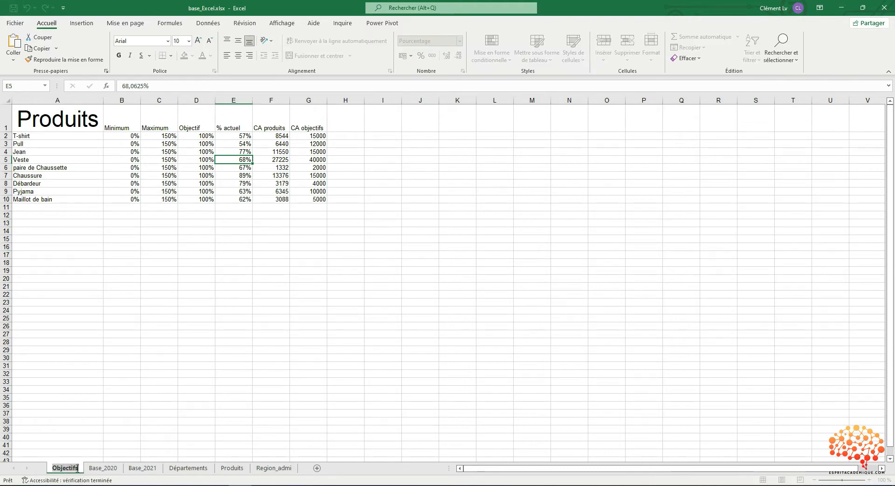
type("_11")
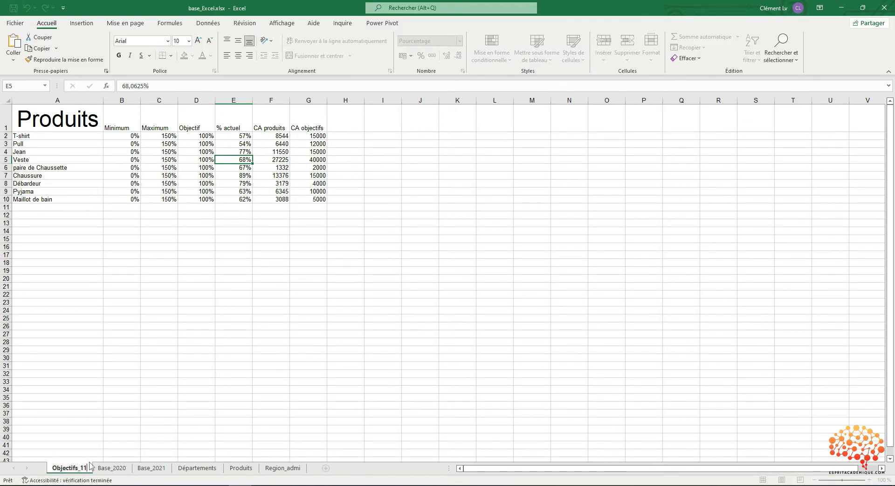
key("Return")
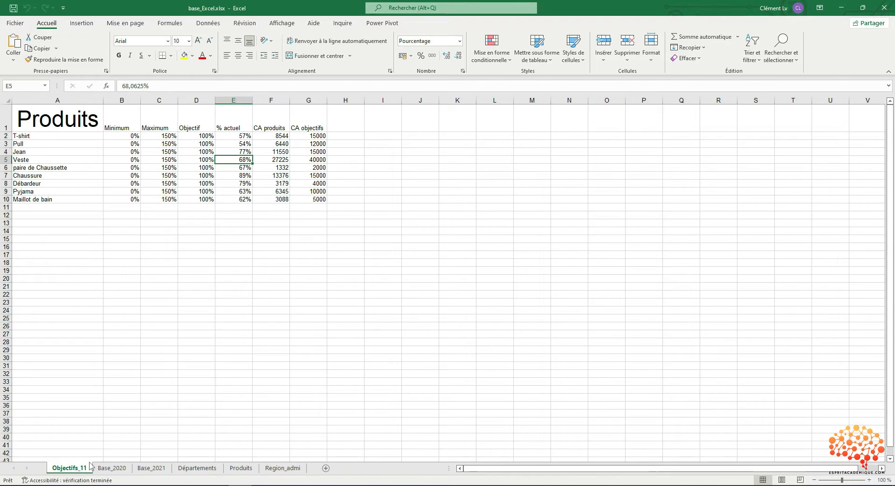
Color the tab of the Objectifs_11 sheet with the gold theme color.
right_click(68, 471)
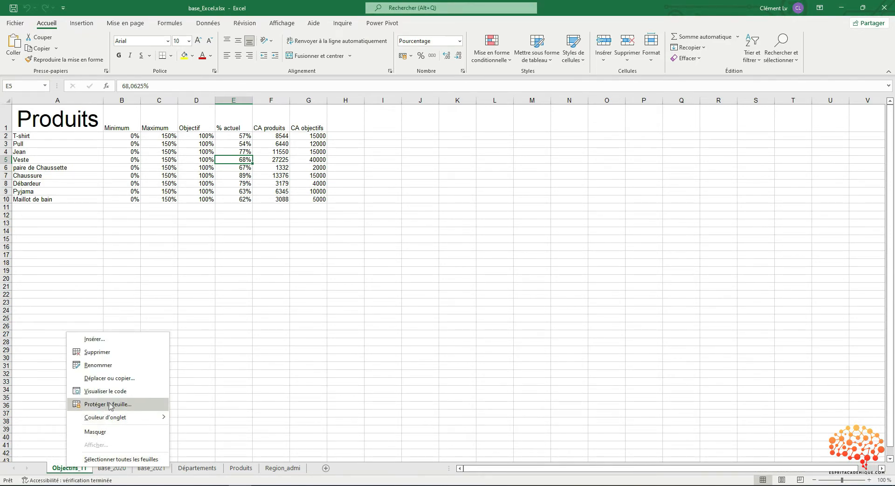
mouse_move(141, 417)
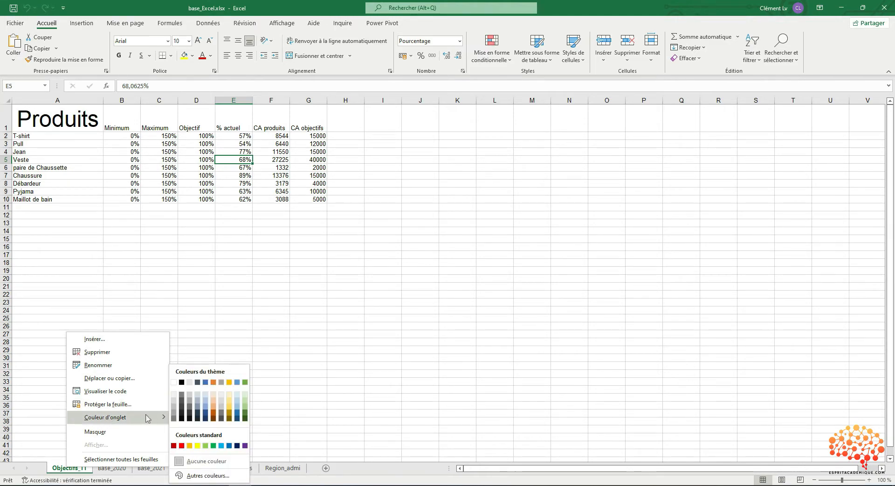
left_click(229, 383)
left_click(196, 293)
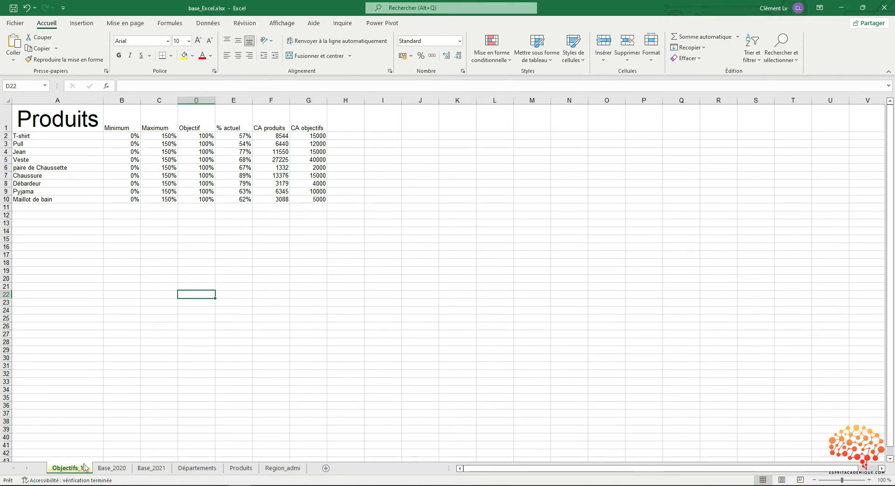
Remove the _11 suffix from the first sheet's name so that it reads Objectifs.
right_click(69, 471)
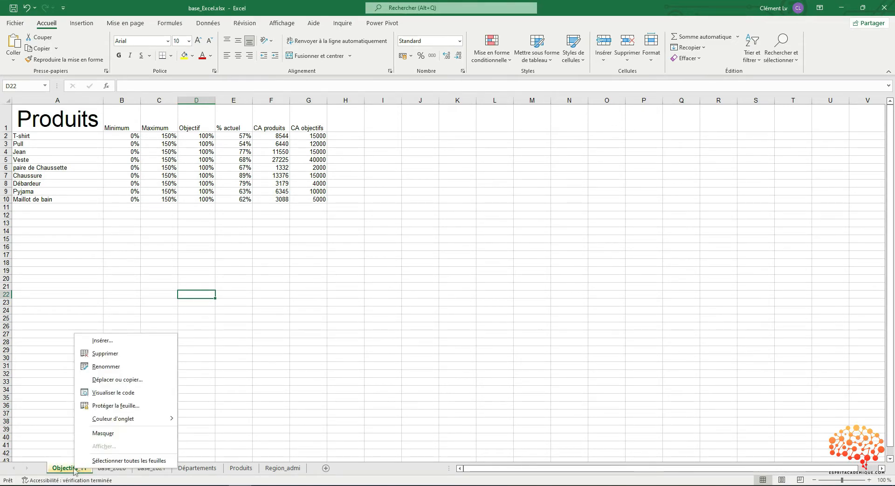
left_click(117, 367)
left_click(88, 466)
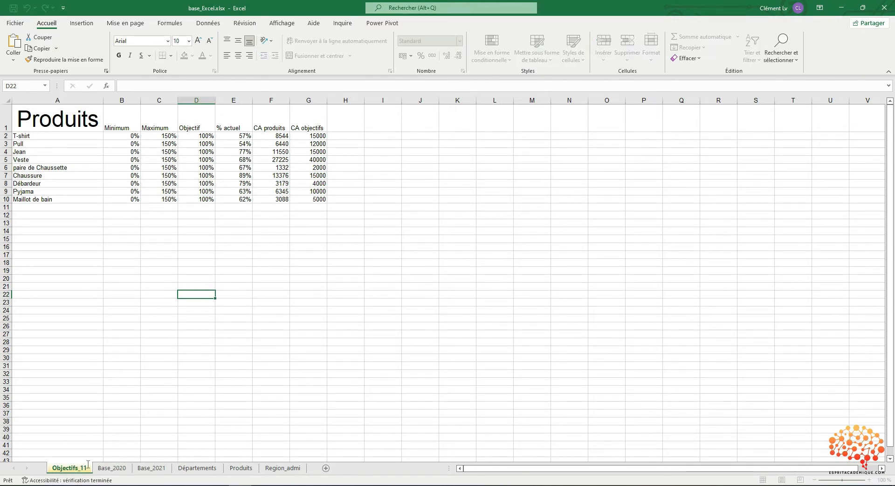
double_click(87, 468)
left_click(86, 467)
key("BackSpace")
key("BackSpace")
key("BackSpace")
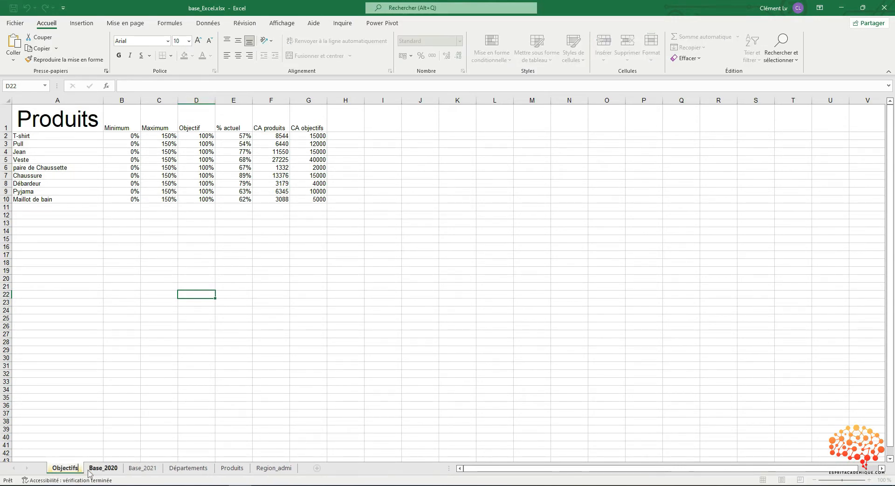
key("Return")
Create a copy of the Objectifs sheet before Base_2020 in the same workbook and compare it with the original.
right_click(71, 467)
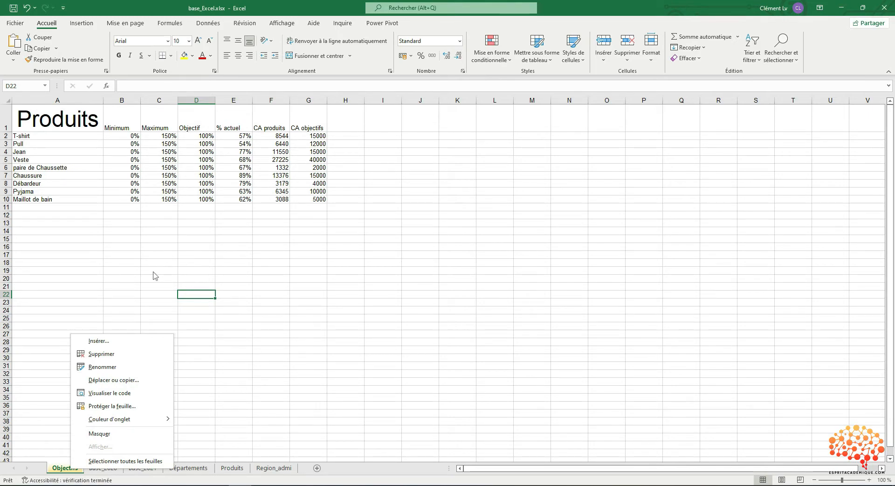
right_click(57, 466)
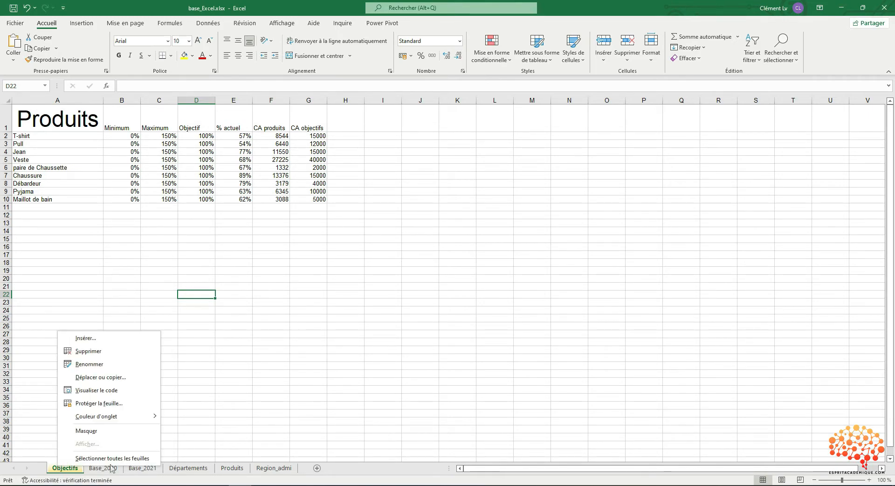
key("Escape")
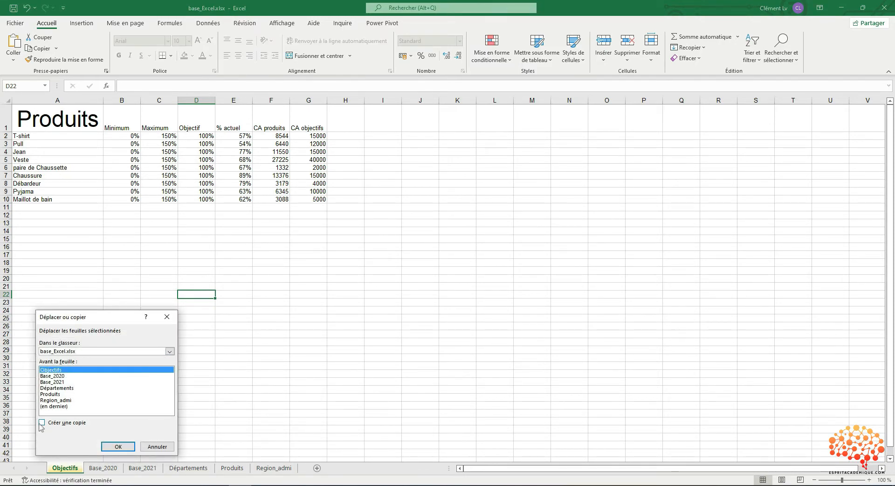
left_click(41, 423)
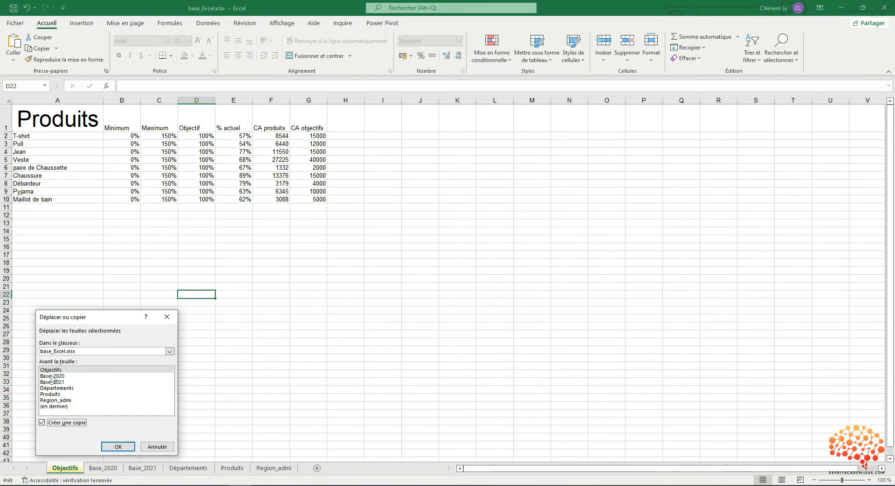
left_click(66, 375)
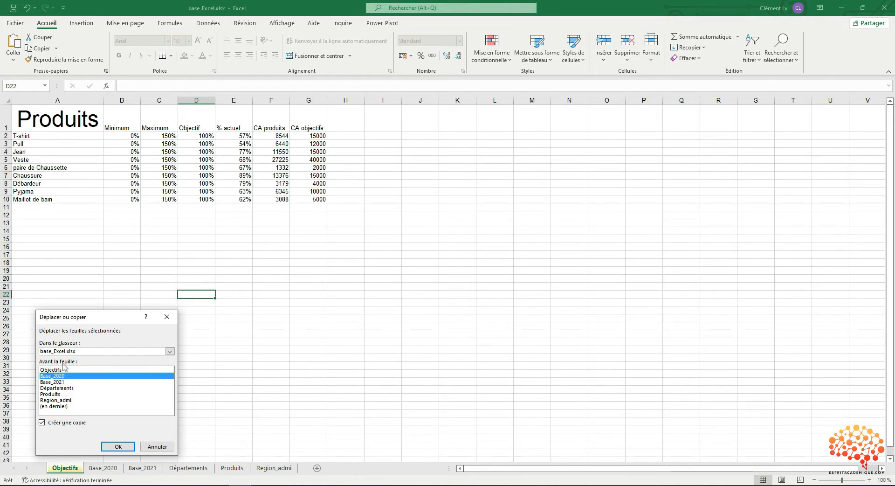
left_click(116, 446)
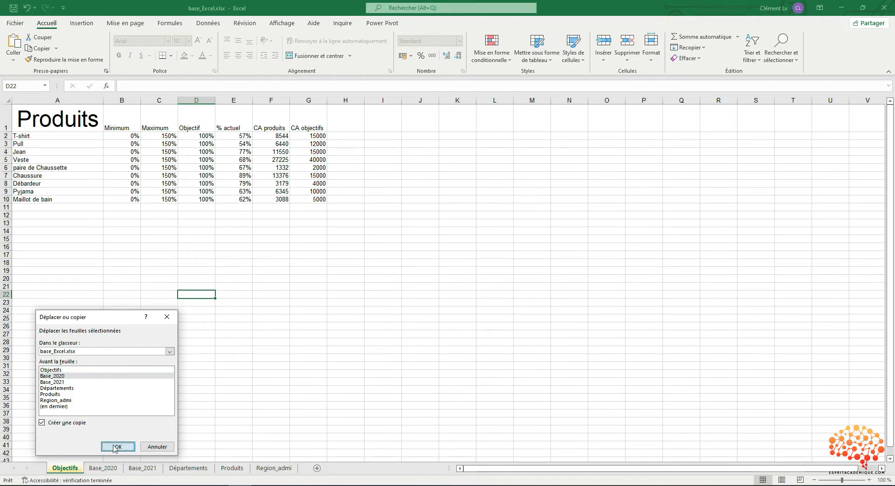
left_click(68, 468)
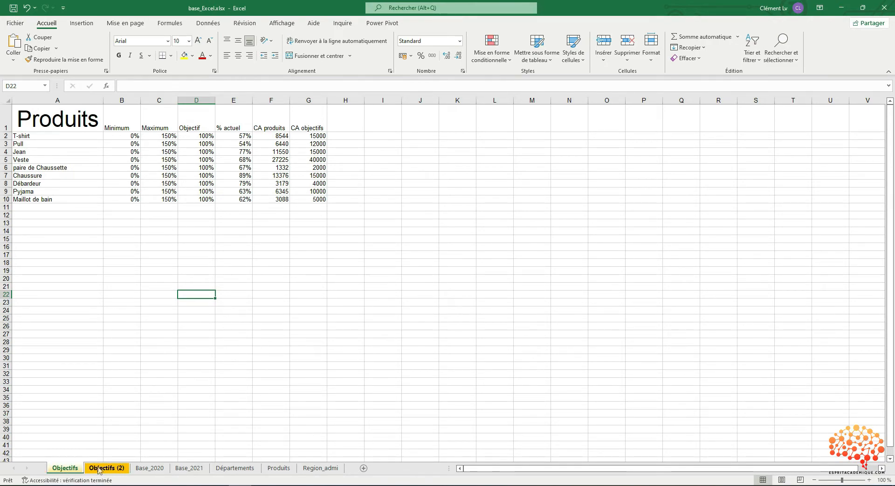
left_click(111, 469)
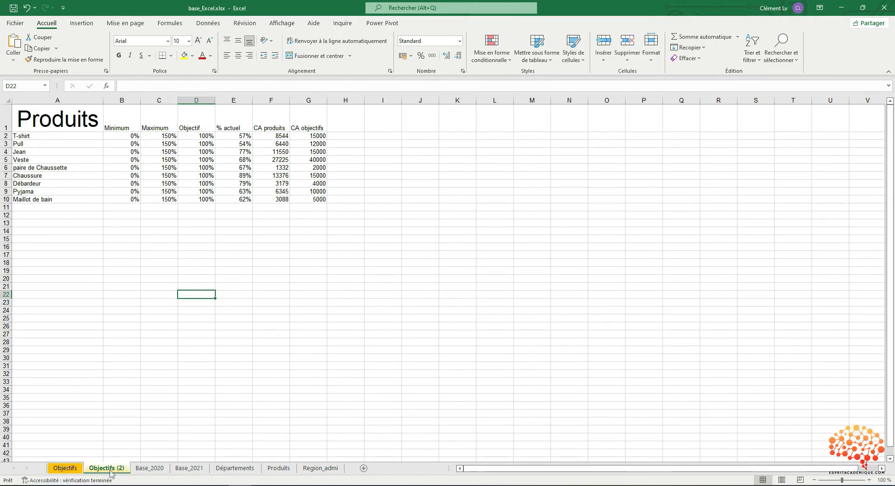
left_click(69, 468)
left_click(100, 468)
left_click(68, 468)
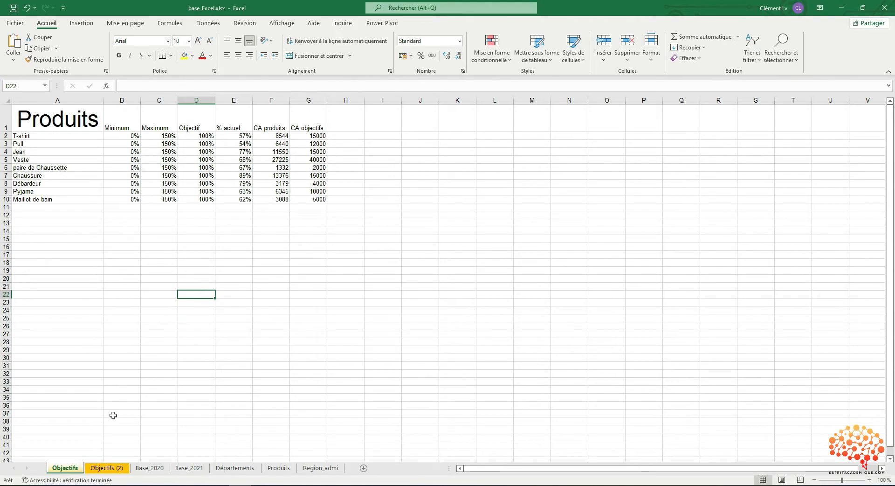
Delete the copied sheet Objectifs (2) and return to the Objectifs sheet.
right_click(109, 469)
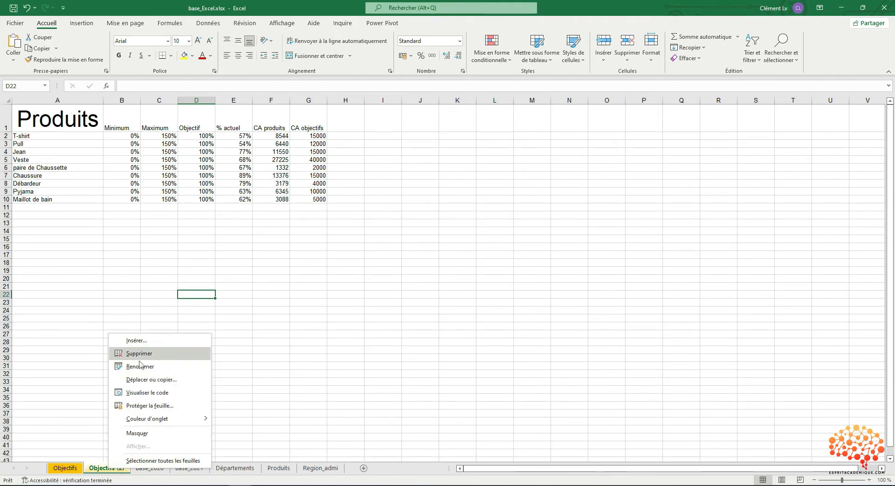
left_click(139, 353)
left_click(422, 274)
left_click(69, 468)
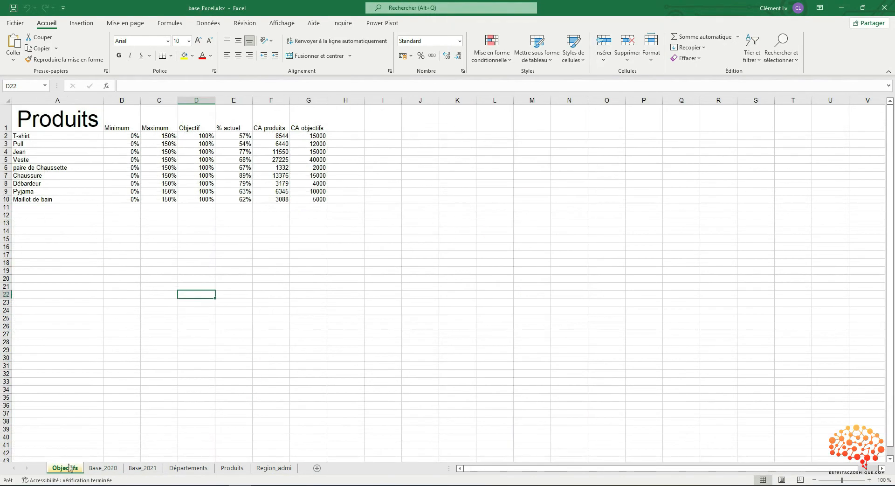
Copy the product table A1:G10 from the Objectifs sheet into a newly added sheet, starting at cell A1.
left_click(94, 222)
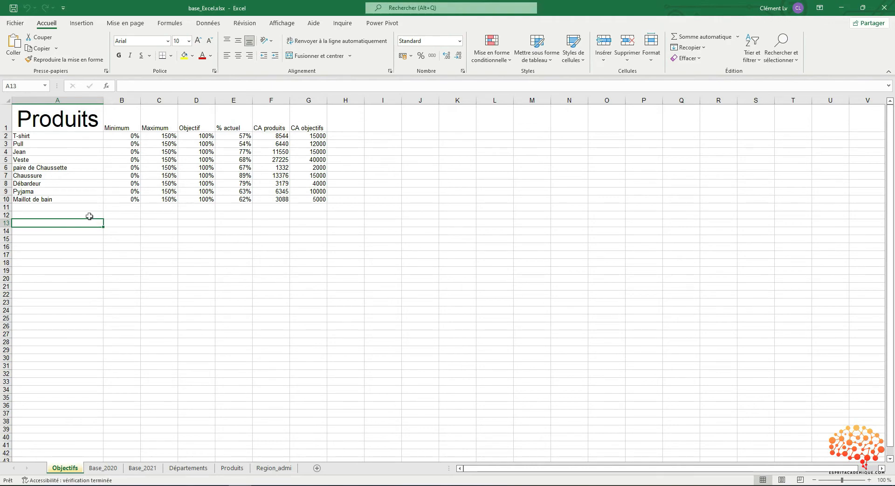
left_click_drag(75, 117, 317, 199)
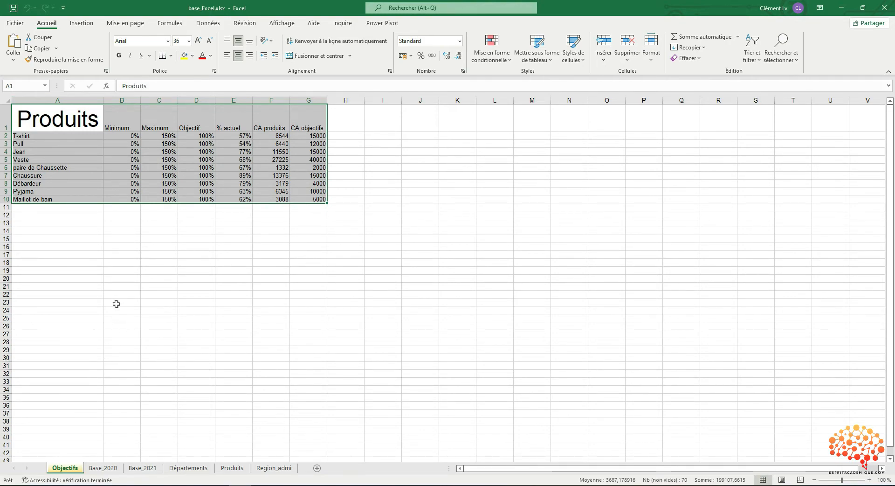
key("ctrl+c")
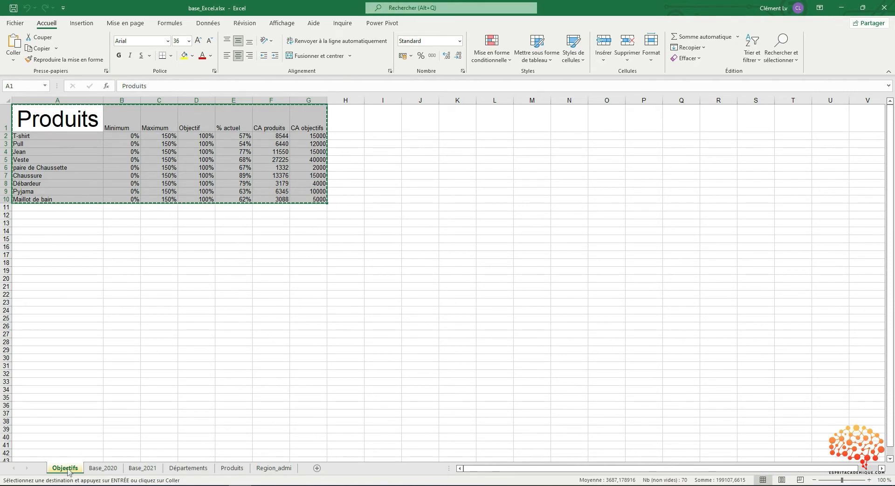
left_click(317, 468)
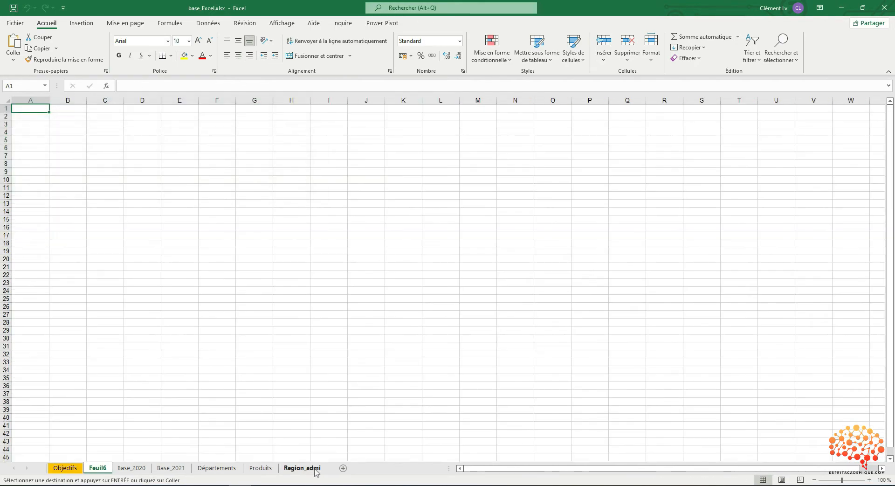
key("ctrl+v")
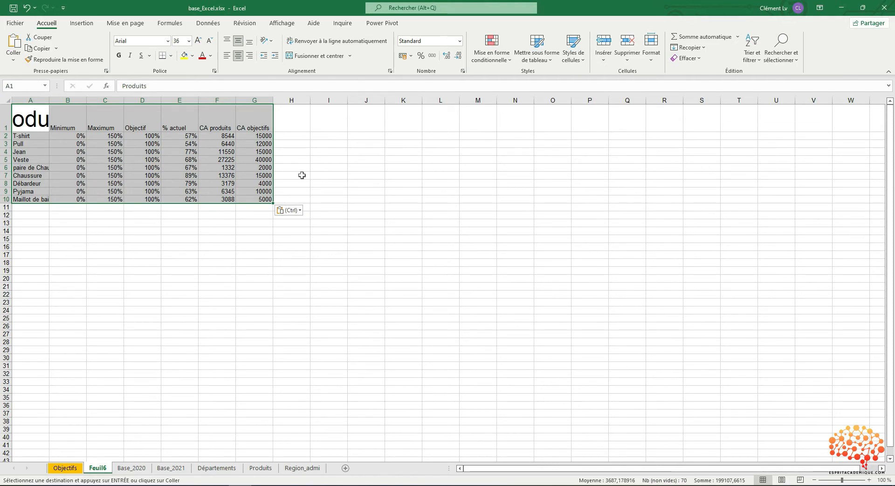
Change the pasted table on the new sheet to values only, without the source formatting, and check the resulting range.
left_click(289, 210)
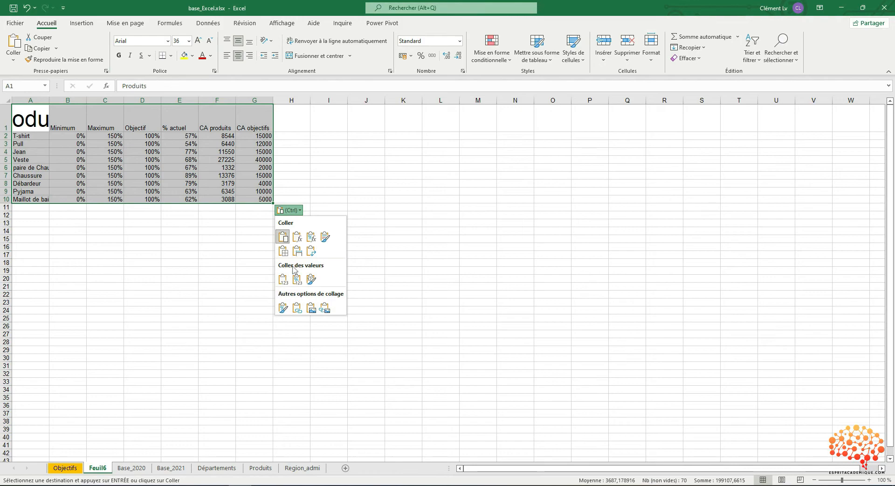
left_click(283, 280)
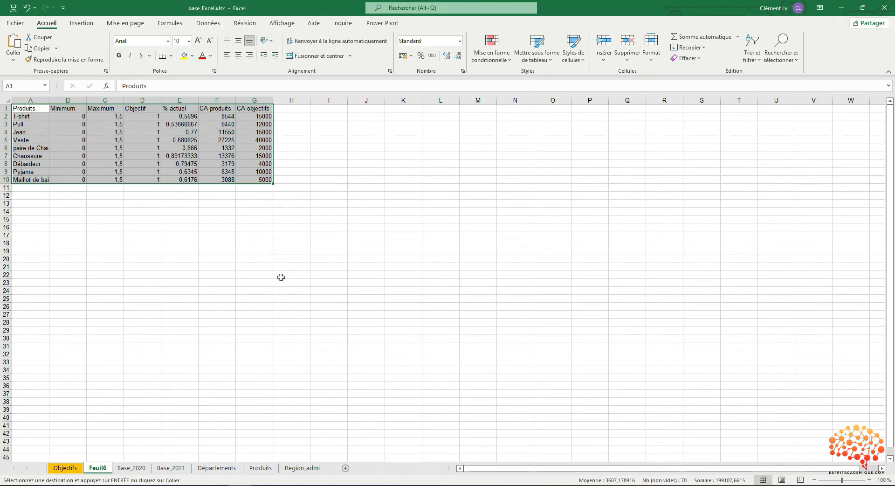
left_click(179, 227)
left_click_drag(29, 108, 270, 182)
left_click(216, 220)
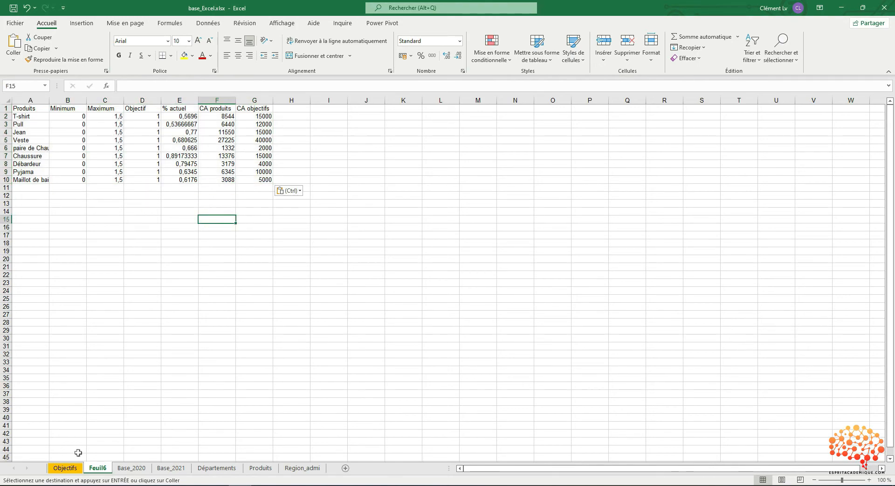
Compare the original table on Objectifs with the values-only copy on Feuil6, examining the header row, the % actuel column and the whole range.
left_click(66, 469)
left_click(105, 272)
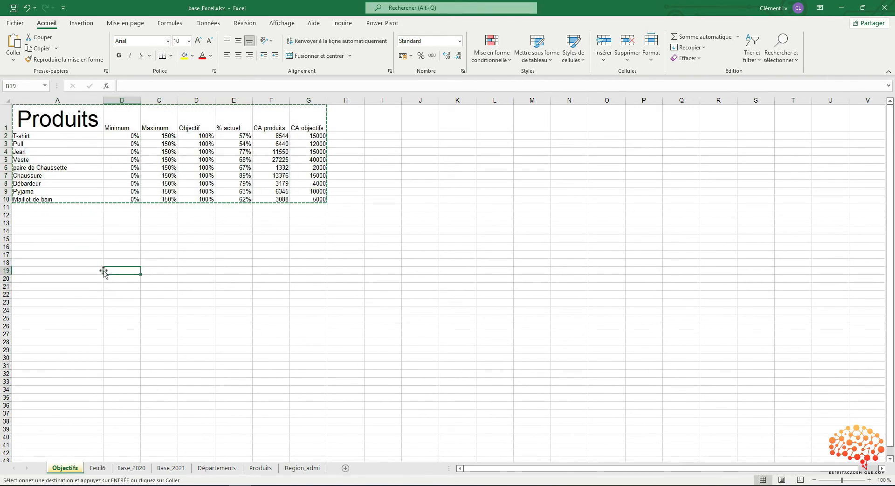
left_click(75, 120)
left_click(130, 120)
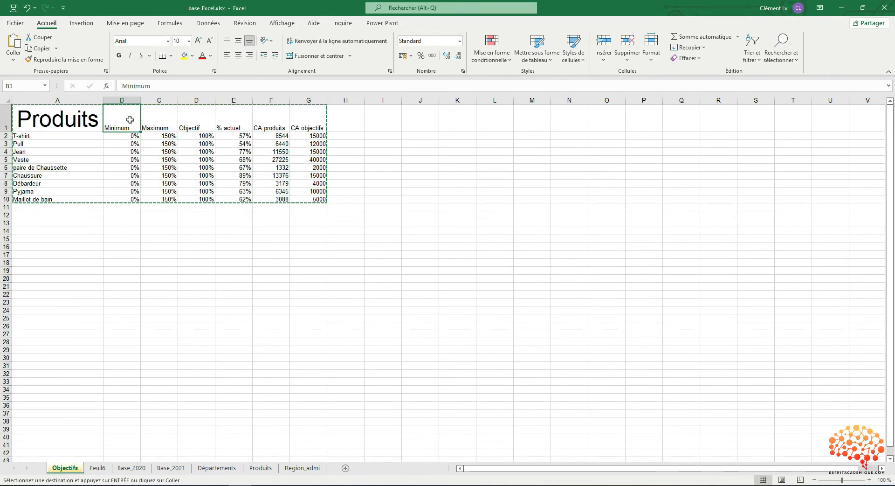
left_click(204, 136)
left_click(96, 468)
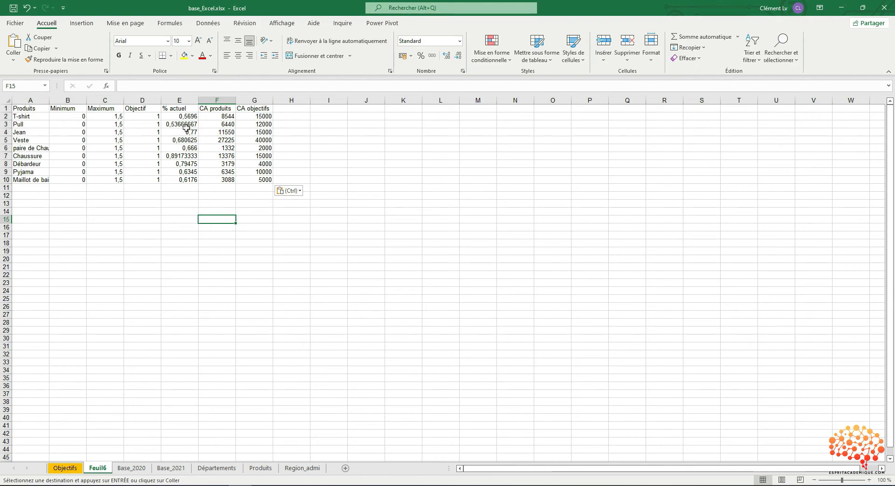
left_click_drag(179, 117, 186, 180)
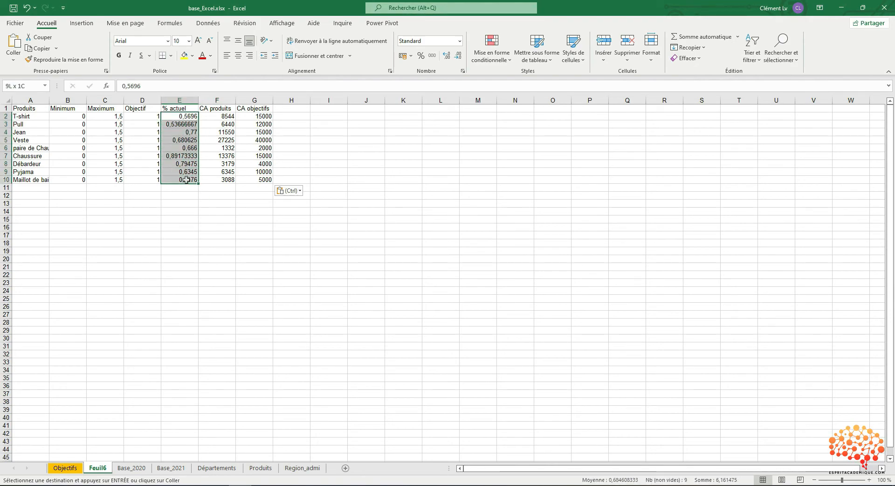
left_click(142, 164)
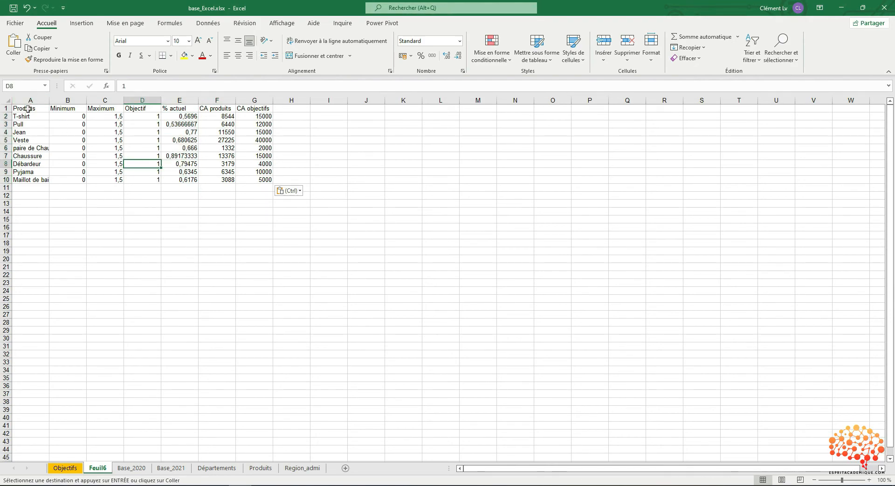
left_click_drag(28, 109, 254, 107)
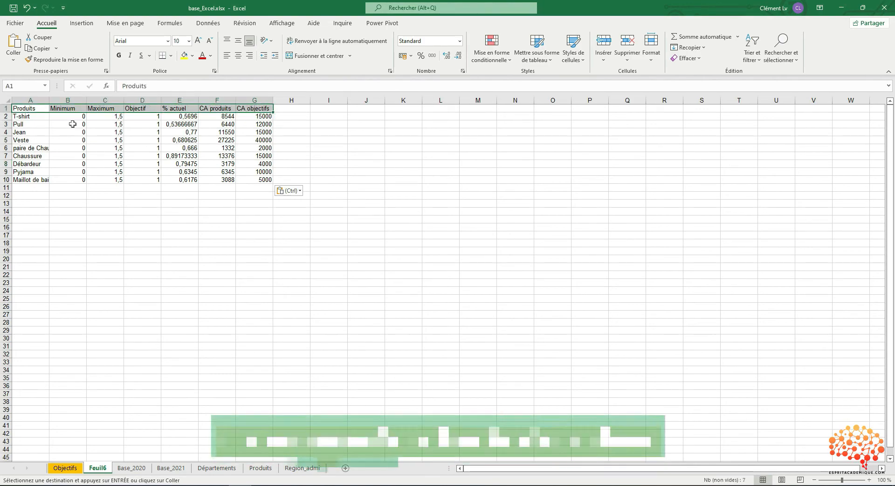
left_click(65, 468)
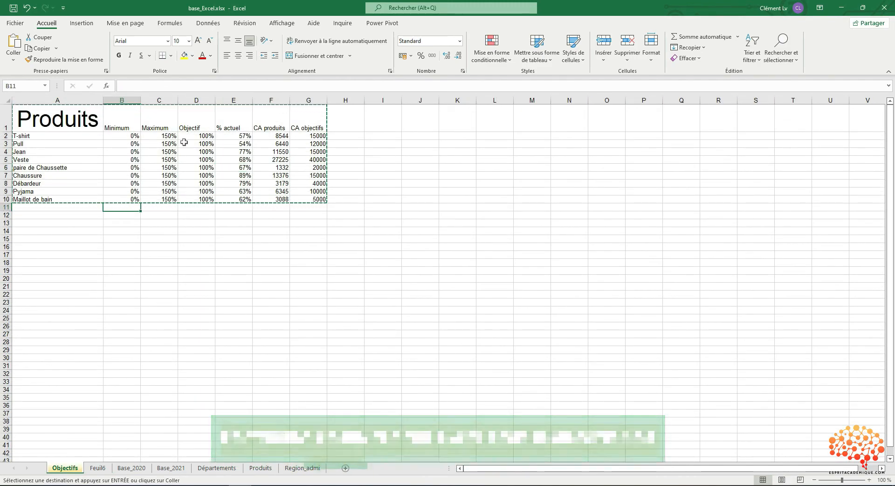
left_click(98, 469)
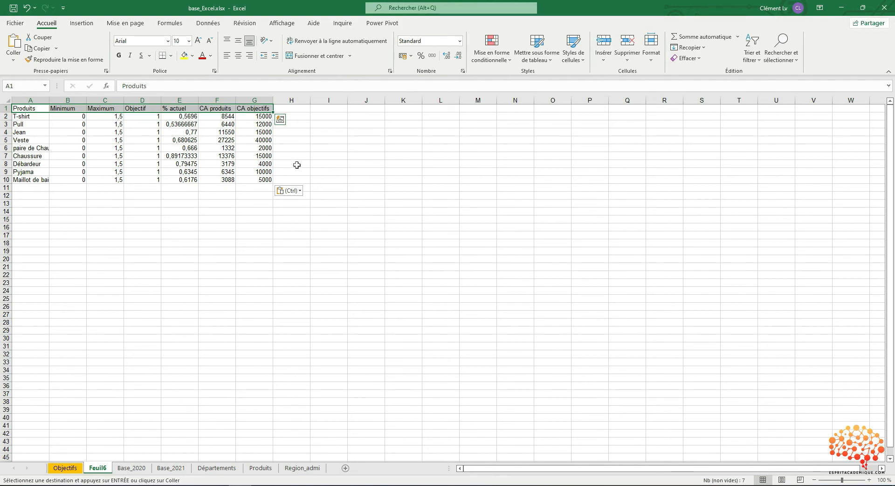
left_click(109, 147)
left_click_drag(30, 107, 268, 171)
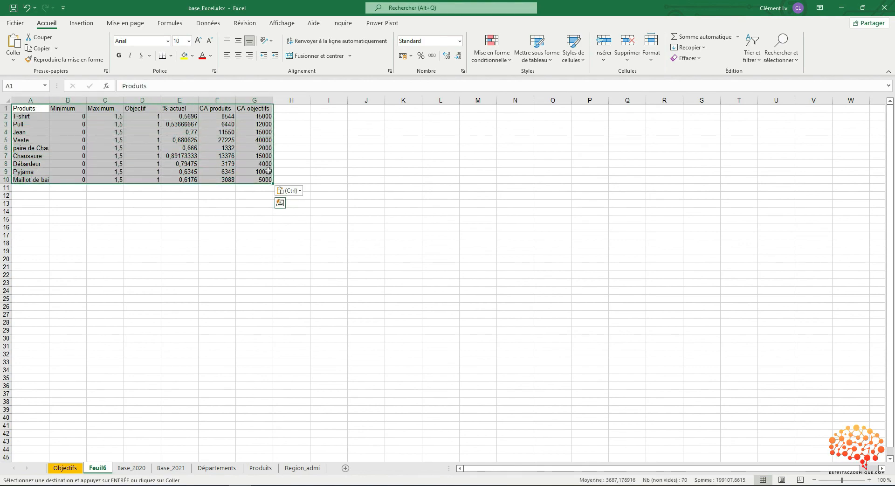
key("ctrl+Page_Up")
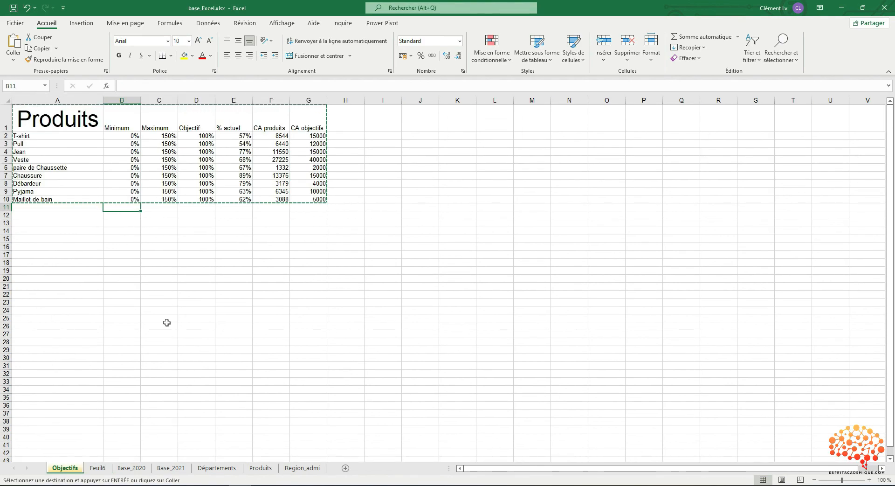